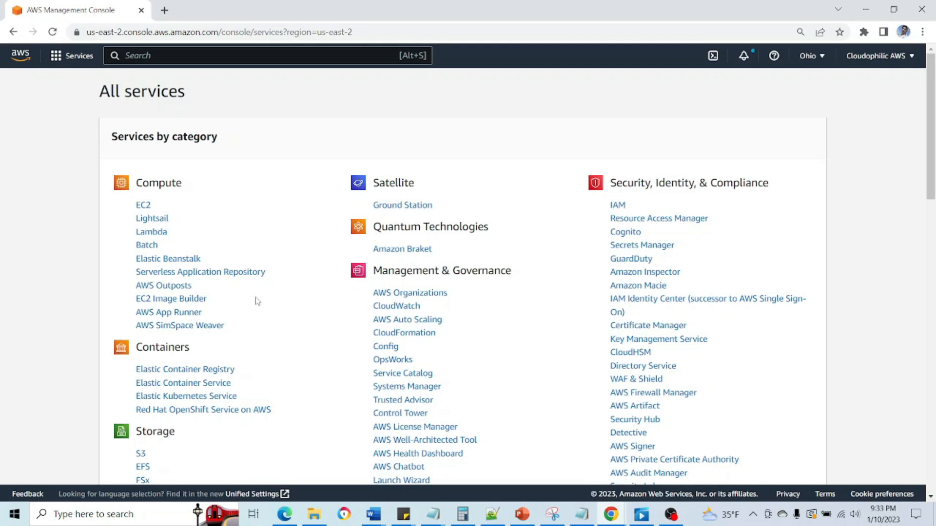
{"action": "scroll", "coordinate": [256, 299], "scroll_direction": "down", "scroll_amount": 3}
{"action": "scroll", "coordinate": [256, 301], "scroll_direction": "down", "scroll_amount": 3}
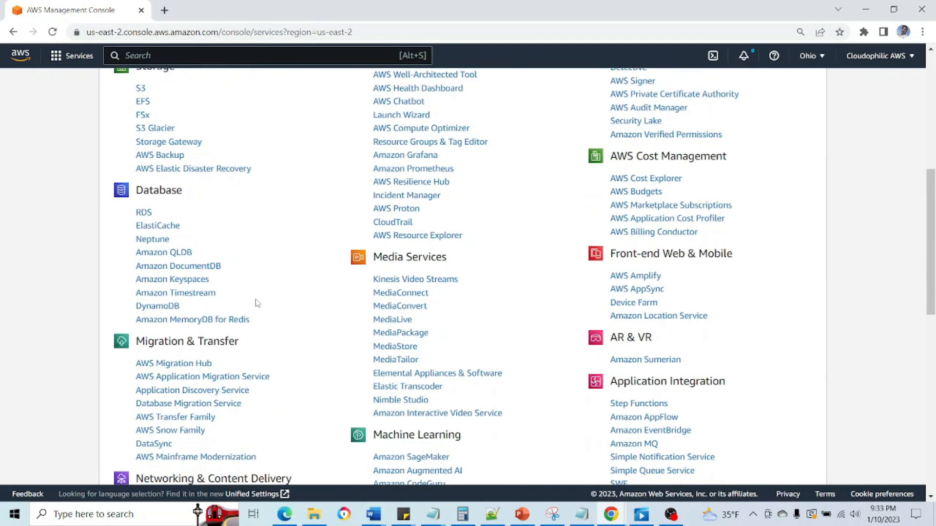
{"action": "scroll", "coordinate": [256, 302], "scroll_direction": "down", "scroll_amount": 2}
{"action": "scroll", "coordinate": [256, 302], "scroll_direction": "down", "scroll_amount": 2}
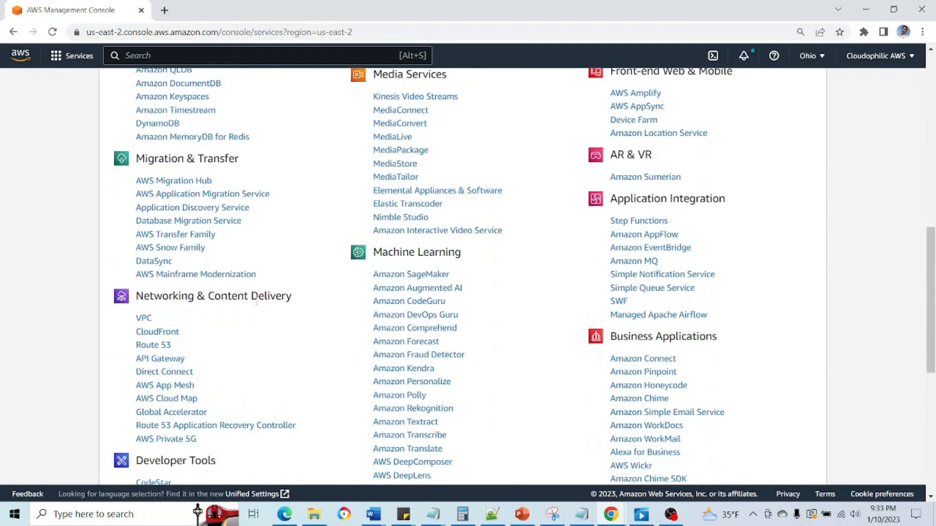
{"action": "scroll", "coordinate": [256, 301], "scroll_direction": "down", "scroll_amount": 2}
{"action": "scroll", "coordinate": [256, 305], "scroll_direction": "down", "scroll_amount": 3}
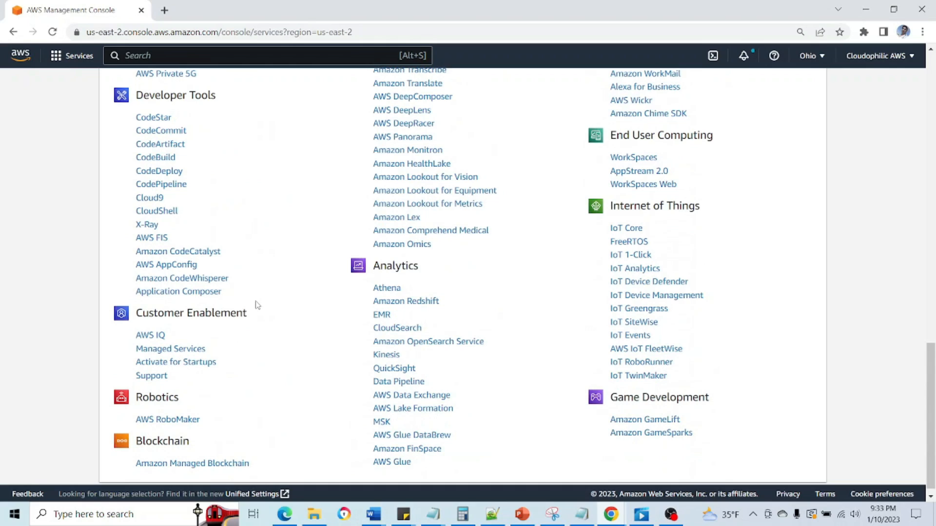
{"action": "scroll", "coordinate": [256, 306], "scroll_direction": "up", "scroll_amount": 2}
{"action": "scroll", "coordinate": [256, 306], "scroll_direction": "up", "scroll_amount": 1}
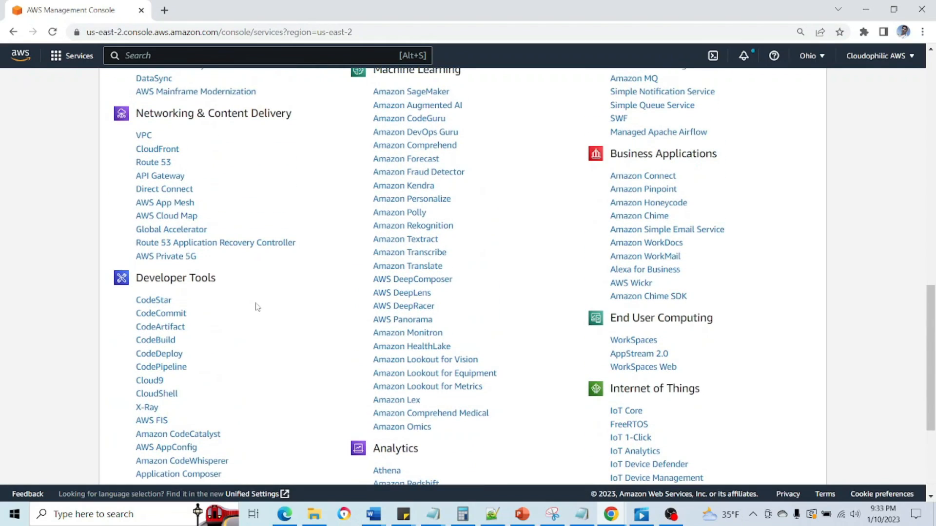
{"action": "scroll", "coordinate": [256, 305], "scroll_direction": "up", "scroll_amount": 1}
{"action": "scroll", "coordinate": [256, 306], "scroll_direction": "up", "scroll_amount": 1}
{"action": "scroll", "coordinate": [256, 308], "scroll_direction": "up", "scroll_amount": 2}
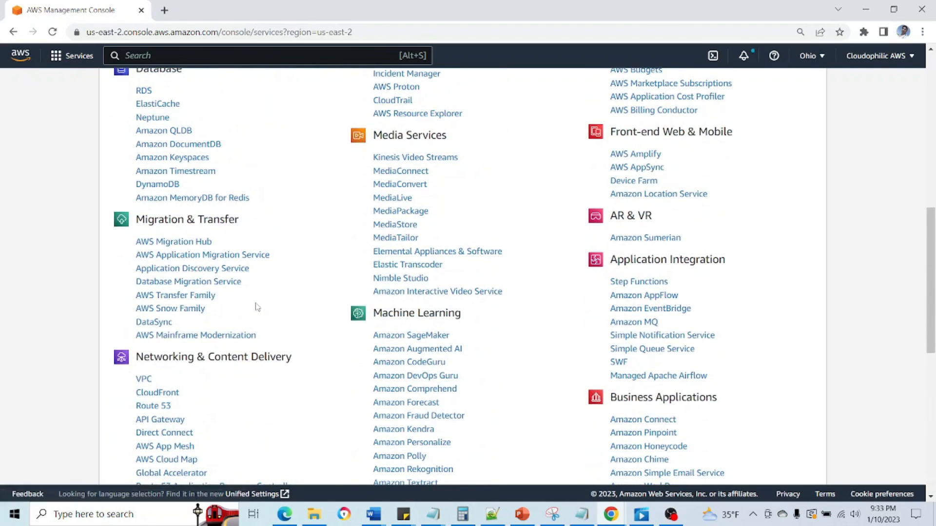
{"action": "scroll", "coordinate": [256, 308], "scroll_direction": "up", "scroll_amount": 2}
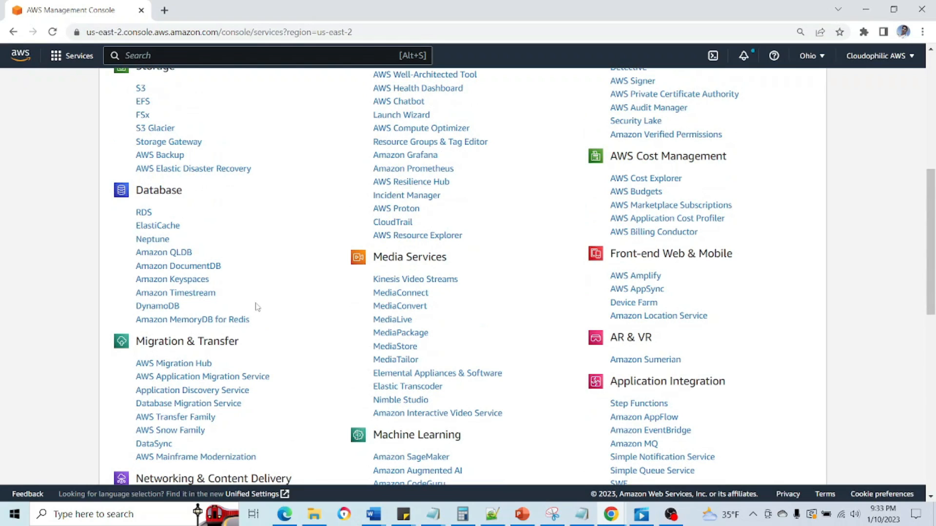
{"action": "scroll", "coordinate": [255, 305], "scroll_direction": "up", "scroll_amount": 2}
{"action": "scroll", "coordinate": [257, 306], "scroll_direction": "up", "scroll_amount": 1}
{"action": "scroll", "coordinate": [255, 306], "scroll_direction": "up", "scroll_amount": 2}
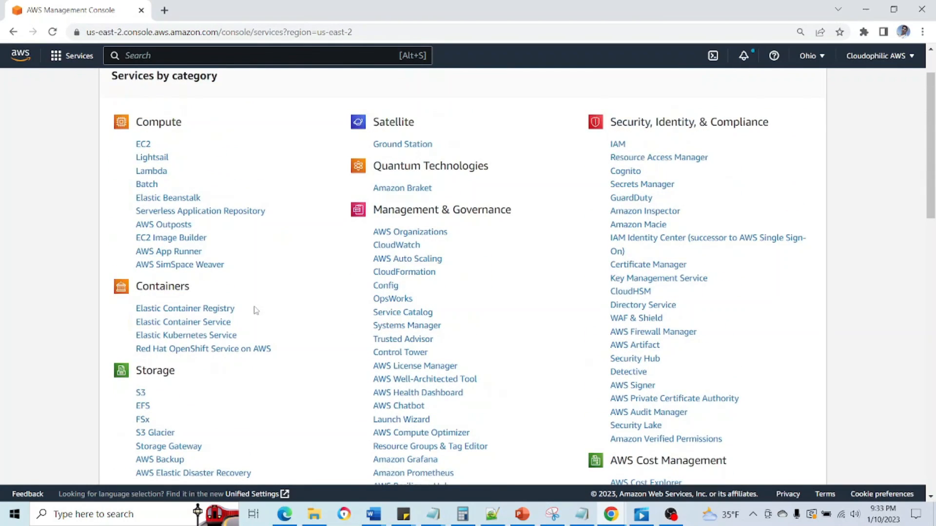
{"action": "scroll", "coordinate": [256, 306], "scroll_direction": "up", "scroll_amount": 1}
{"action": "scroll", "coordinate": [255, 310], "scroll_direction": "up", "scroll_amount": 1}
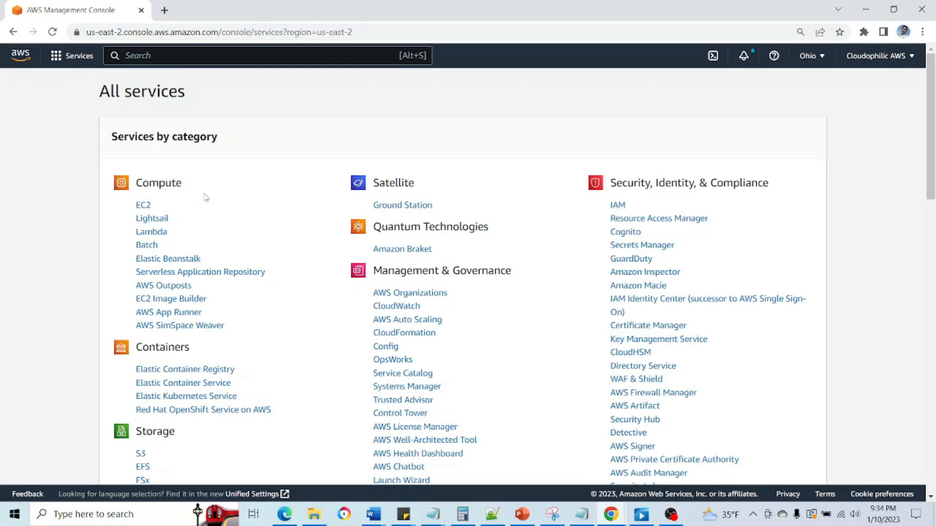
- Highlight the 'Compute' category heading on the All services page
{"action": "left_click_drag", "start_coordinate": [183, 183], "coordinate": [138, 184]}
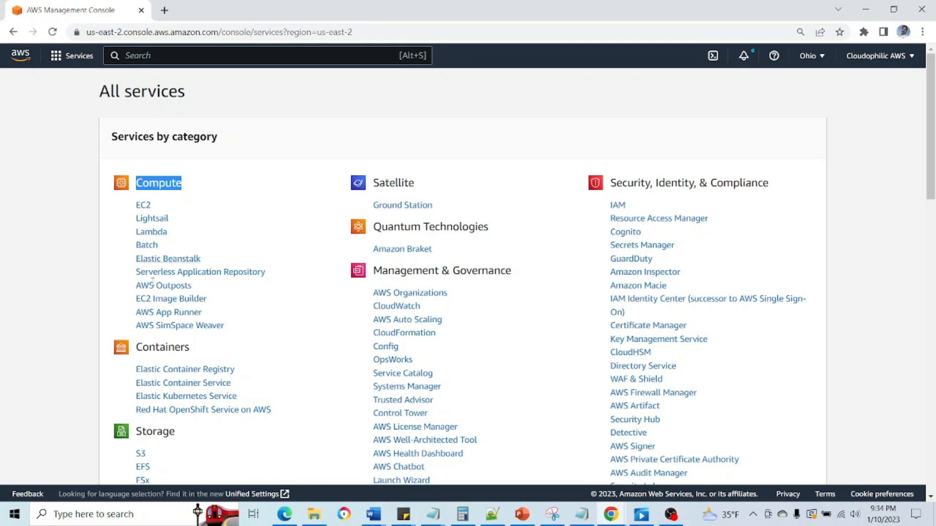
{"action": "scroll", "coordinate": [113, 354], "scroll_direction": "down", "scroll_amount": 1}
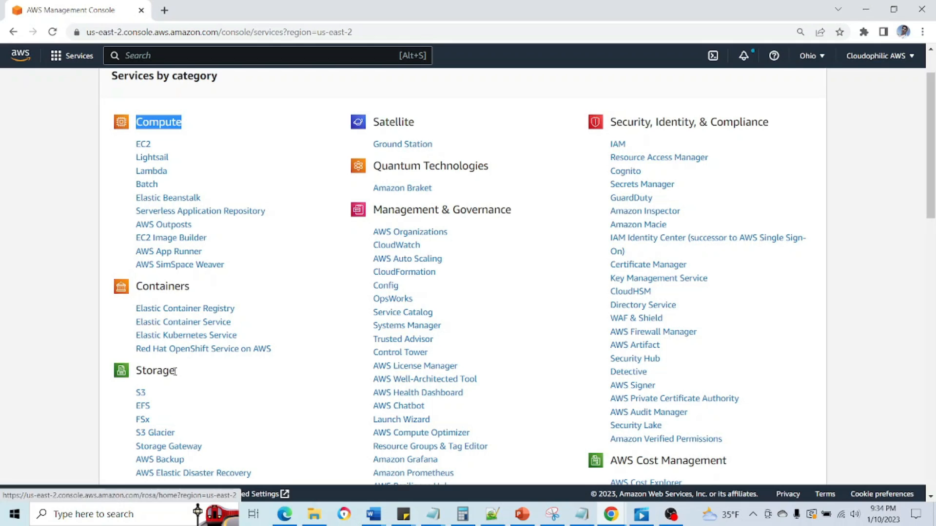
{"action": "scroll", "coordinate": [117, 341], "scroll_direction": "down", "scroll_amount": 1}
{"action": "scroll", "coordinate": [117, 341], "scroll_direction": "down", "scroll_amount": 1}
{"action": "scroll", "coordinate": [159, 344], "scroll_direction": "down", "scroll_amount": 1}
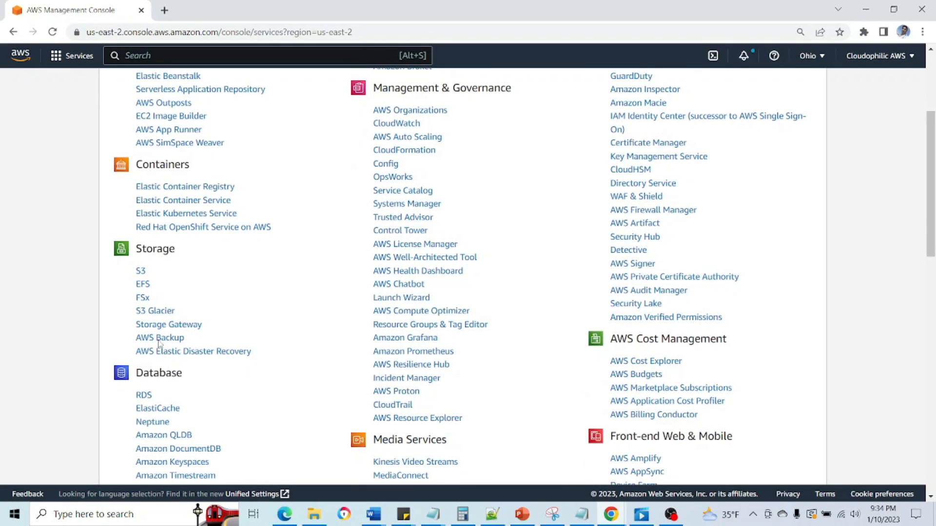
{"action": "left_click", "coordinate": [139, 272]}
{"action": "scroll", "coordinate": [79, 320], "scroll_direction": "down", "scroll_amount": 1}
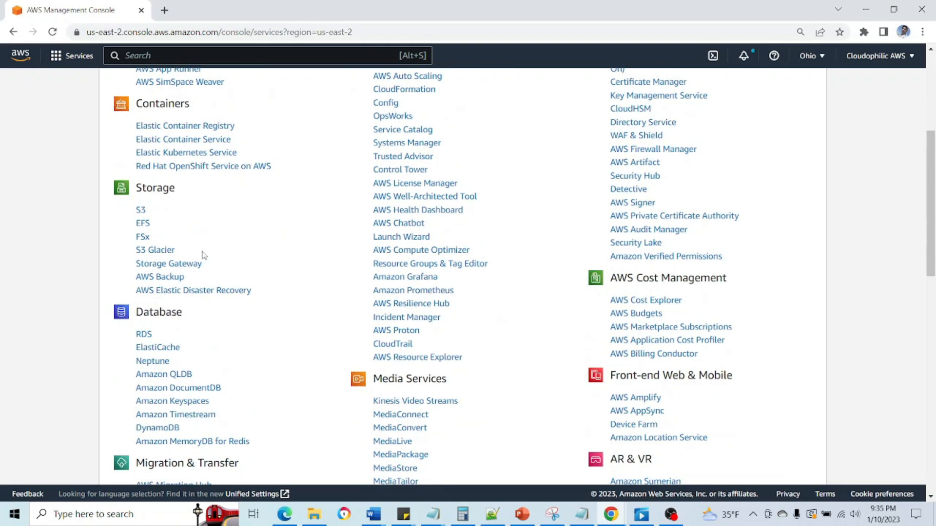
{"action": "scroll", "coordinate": [135, 269], "scroll_direction": "down", "scroll_amount": 1}
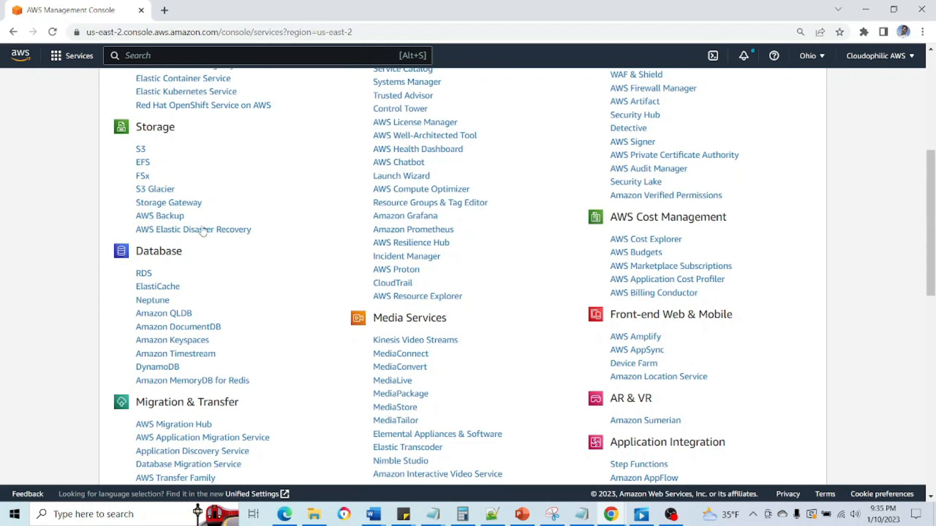
{"action": "scroll", "coordinate": [212, 281], "scroll_direction": "down", "scroll_amount": 1}
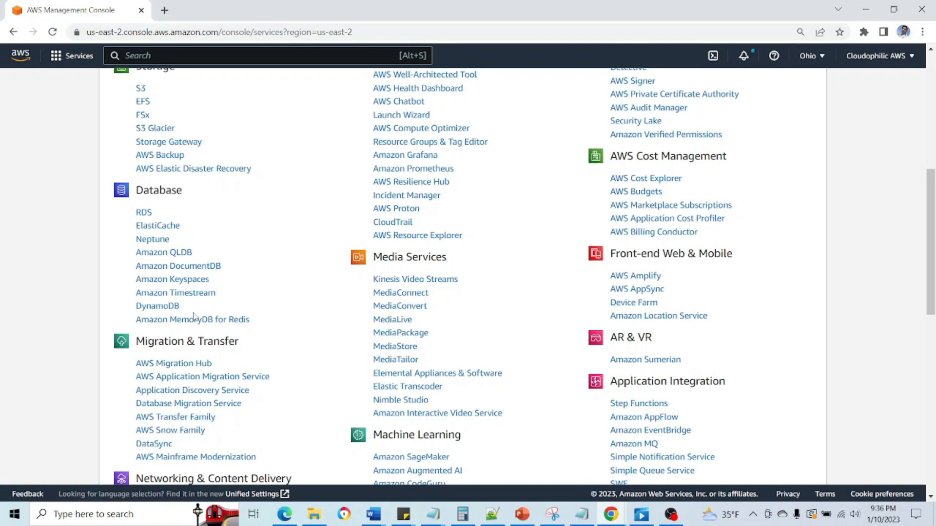
{"action": "scroll", "coordinate": [194, 317], "scroll_direction": "down", "scroll_amount": 1}
{"action": "scroll", "coordinate": [212, 318], "scroll_direction": "down", "scroll_amount": 1}
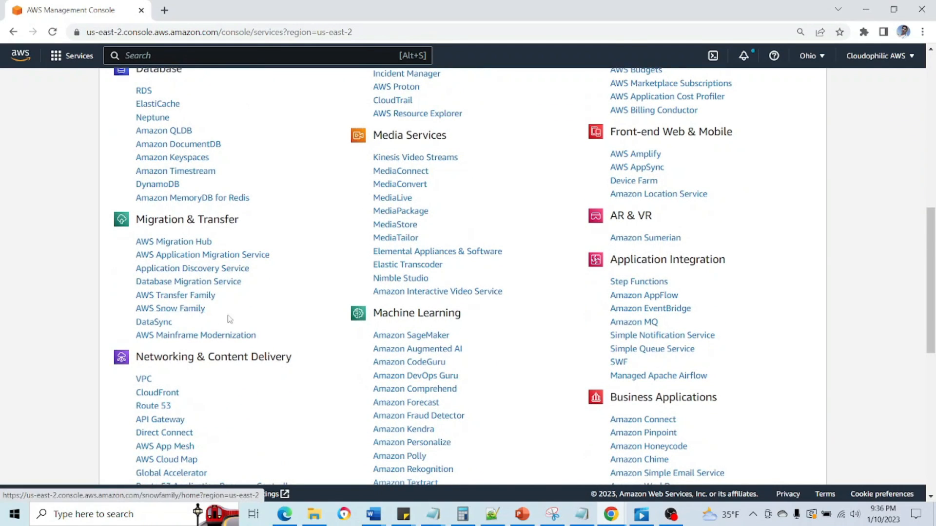
{"action": "scroll", "coordinate": [228, 318], "scroll_direction": "down", "scroll_amount": 2}
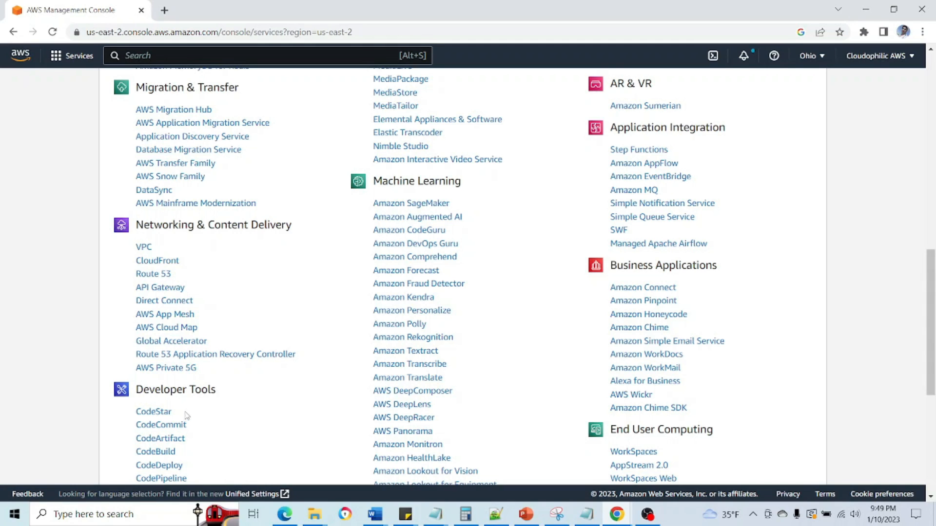
{"action": "scroll", "coordinate": [187, 416], "scroll_direction": "down", "scroll_amount": 2}
{"action": "scroll", "coordinate": [186, 415], "scroll_direction": "down", "scroll_amount": 1}
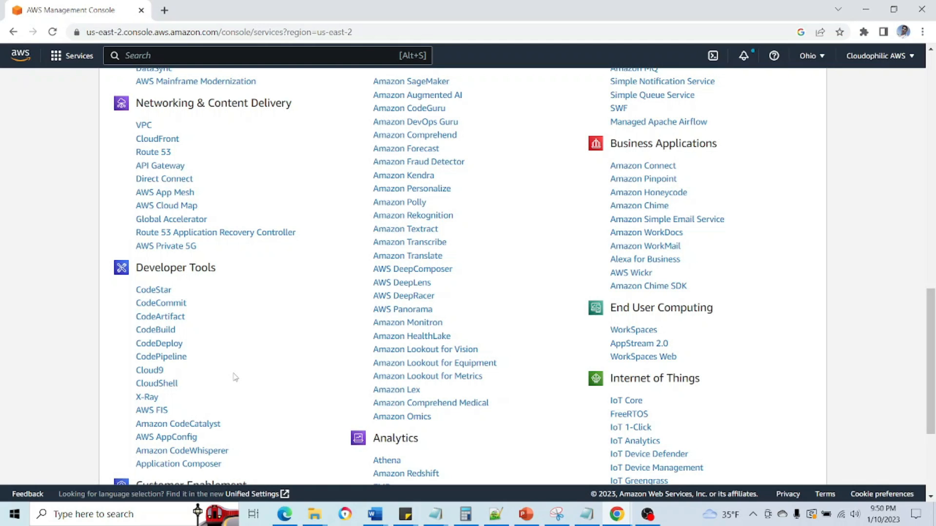
{"action": "scroll", "coordinate": [235, 378], "scroll_direction": "down", "scroll_amount": 5}
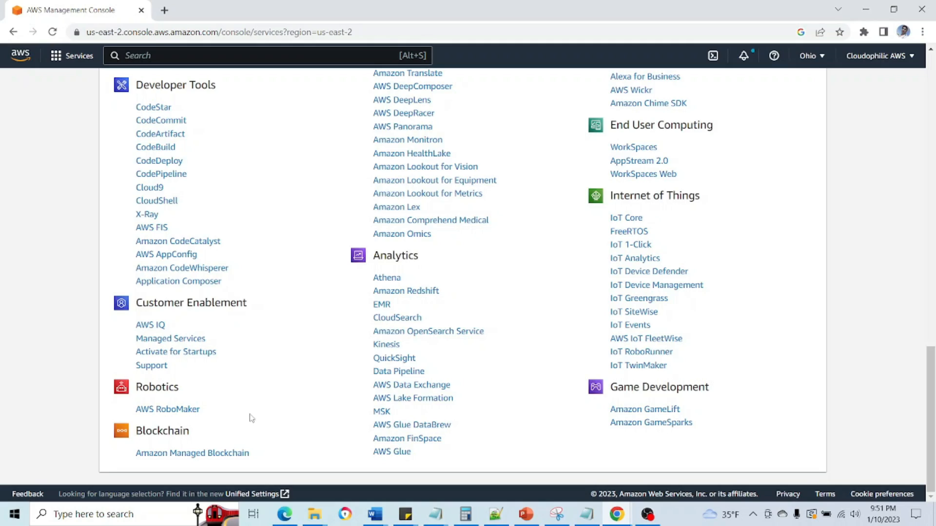
{"action": "scroll", "coordinate": [249, 416], "scroll_direction": "up", "scroll_amount": 5}
{"action": "scroll", "coordinate": [249, 415], "scroll_direction": "up", "scroll_amount": 5}
{"action": "scroll", "coordinate": [249, 416], "scroll_direction": "up", "scroll_amount": 5}
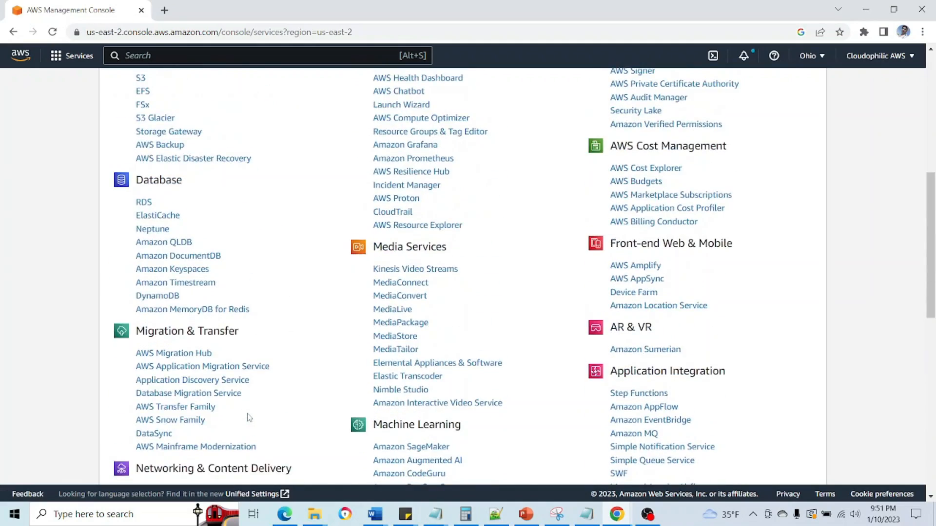
{"action": "scroll", "coordinate": [249, 416], "scroll_direction": "up", "scroll_amount": 5}
{"action": "scroll", "coordinate": [249, 415], "scroll_direction": "up", "scroll_amount": 5}
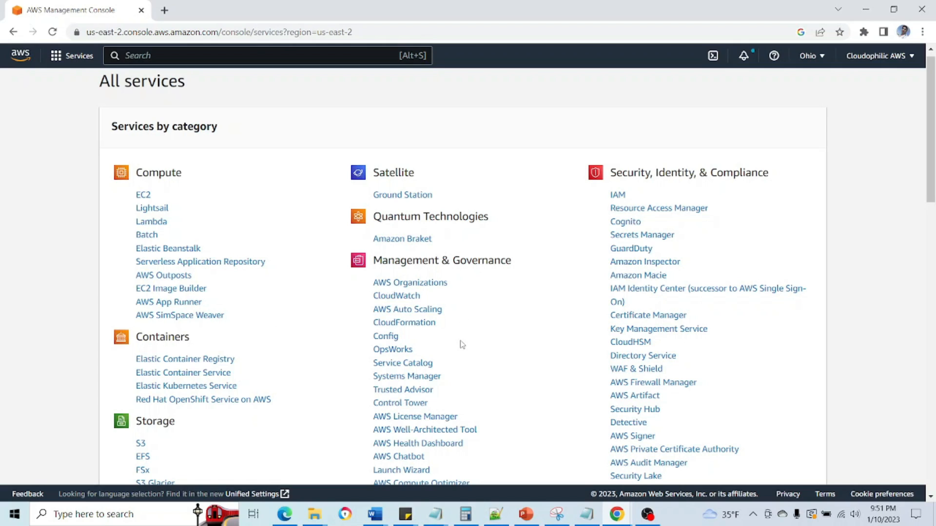
{"action": "scroll", "coordinate": [461, 343], "scroll_direction": "down", "scroll_amount": 1}
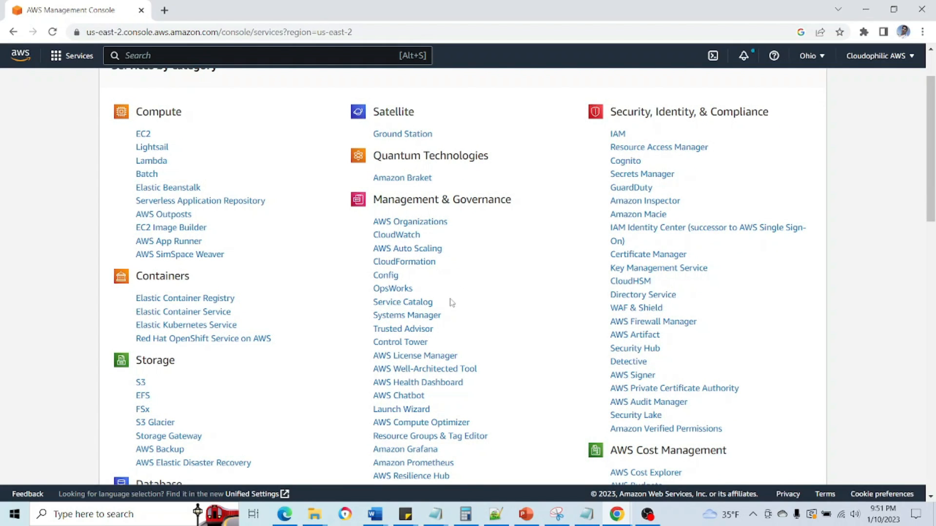
{"action": "scroll", "coordinate": [451, 304], "scroll_direction": "down", "scroll_amount": 2}
{"action": "scroll", "coordinate": [452, 303], "scroll_direction": "down", "scroll_amount": 6}
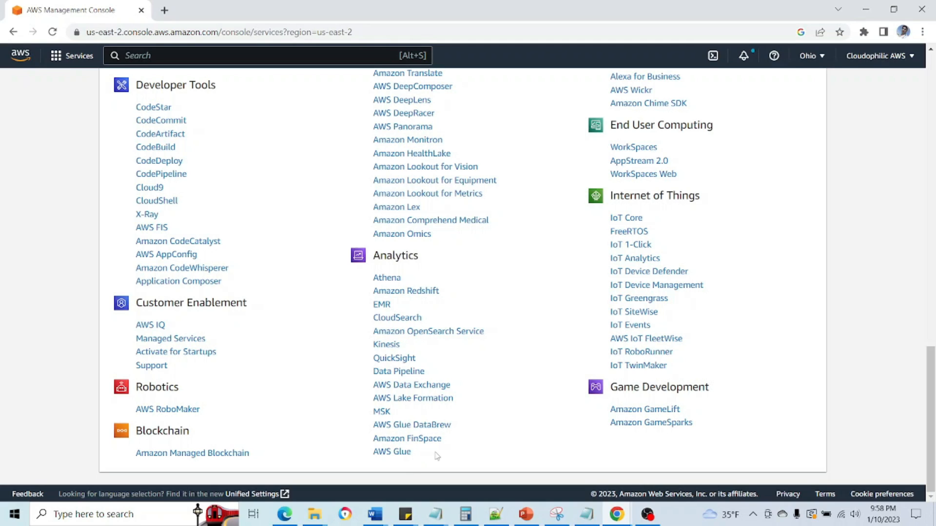
{"action": "scroll", "coordinate": [593, 442], "scroll_direction": "up", "scroll_amount": 3}
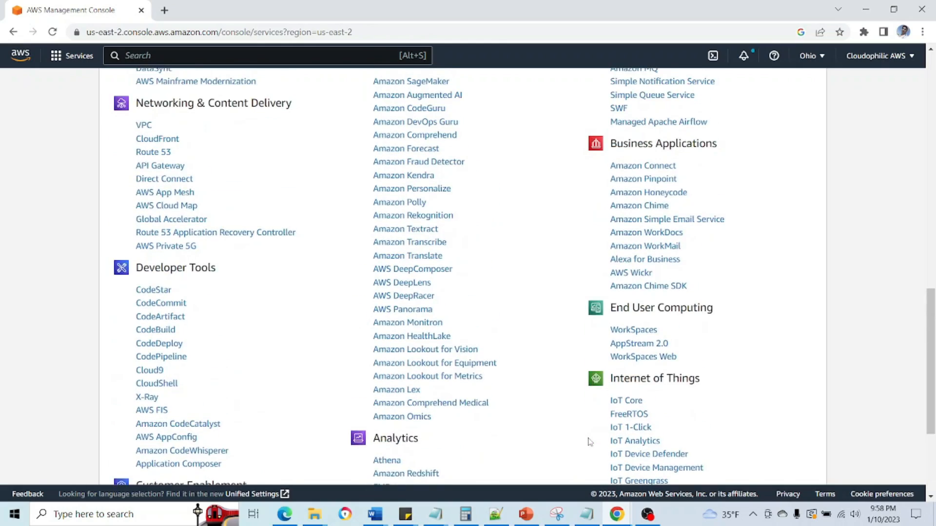
{"action": "scroll", "coordinate": [589, 442], "scroll_direction": "up", "scroll_amount": 3}
{"action": "scroll", "coordinate": [588, 442], "scroll_direction": "up", "scroll_amount": 2}
{"action": "scroll", "coordinate": [586, 441], "scroll_direction": "up", "scroll_amount": 3}
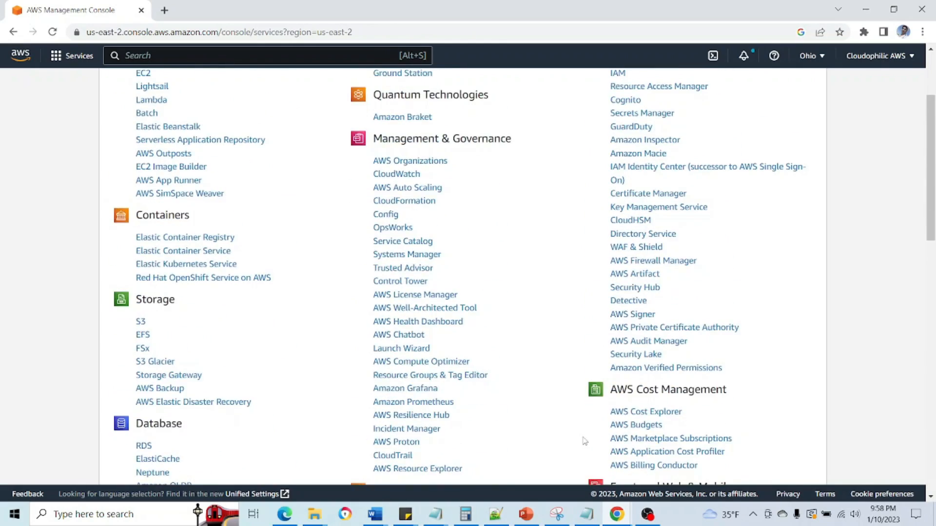
{"action": "scroll", "coordinate": [584, 442], "scroll_direction": "up", "scroll_amount": 3}
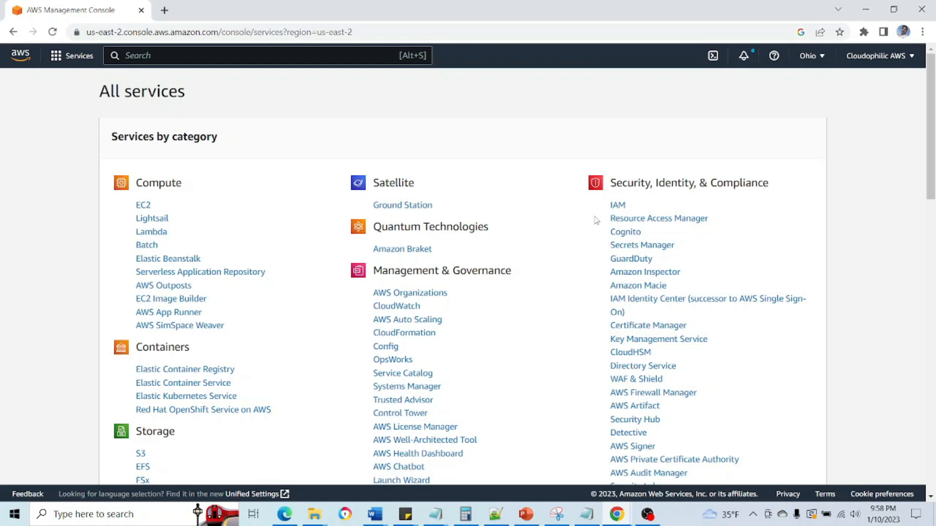
{"action": "scroll", "coordinate": [596, 219], "scroll_direction": "down", "scroll_amount": 1}
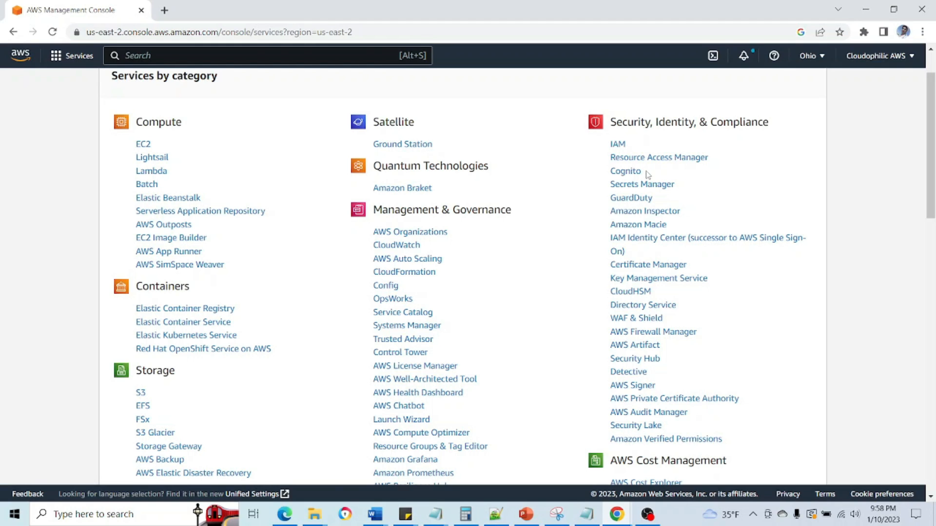
{"action": "scroll", "coordinate": [644, 267], "scroll_direction": "down", "scroll_amount": 2}
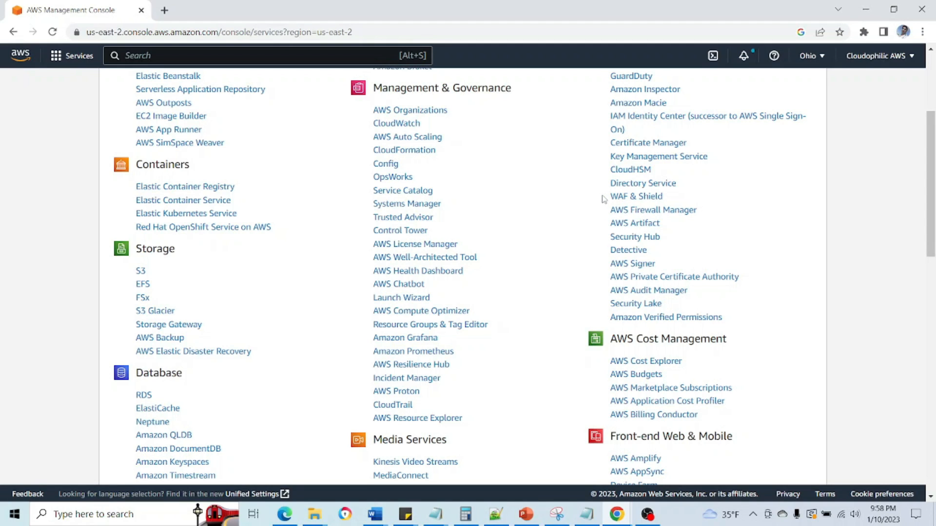
{"action": "scroll", "coordinate": [590, 237], "scroll_direction": "down", "scroll_amount": 1}
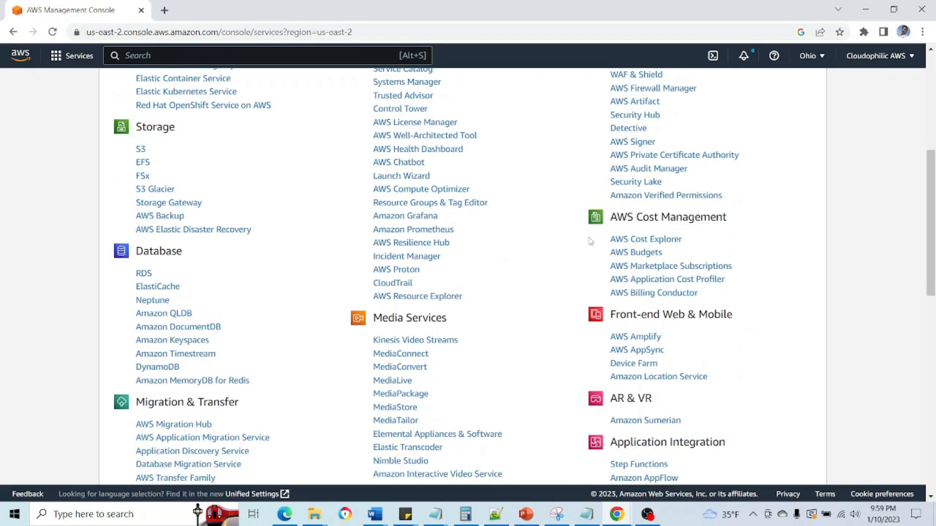
{"action": "scroll", "coordinate": [590, 242], "scroll_direction": "down", "scroll_amount": 2}
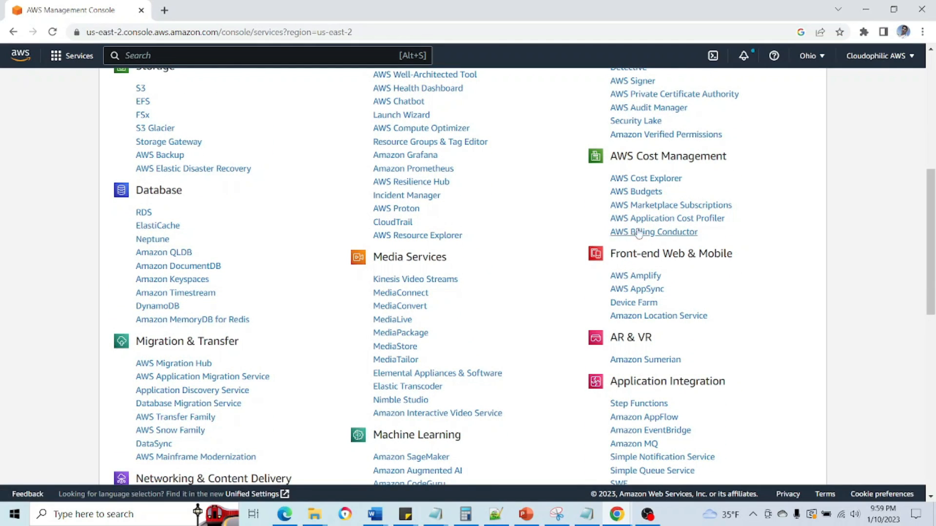
{"action": "scroll", "coordinate": [741, 299], "scroll_direction": "down", "scroll_amount": 1}
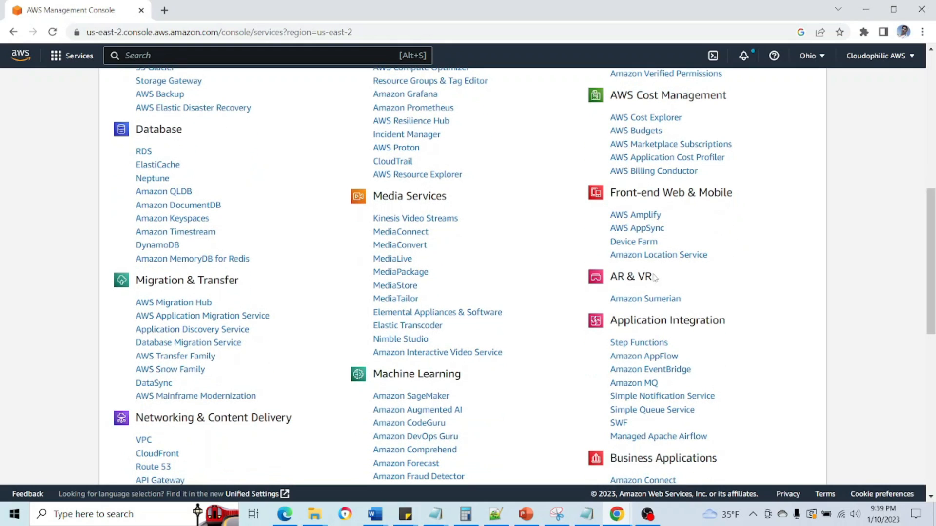
{"action": "scroll", "coordinate": [741, 298], "scroll_direction": "down", "scroll_amount": 1}
{"action": "scroll", "coordinate": [741, 299], "scroll_direction": "up", "scroll_amount": 8}
{"action": "scroll", "coordinate": [786, 427], "scroll_direction": "up", "scroll_amount": 2}
{"action": "scroll", "coordinate": [787, 427], "scroll_direction": "down", "scroll_amount": 2}
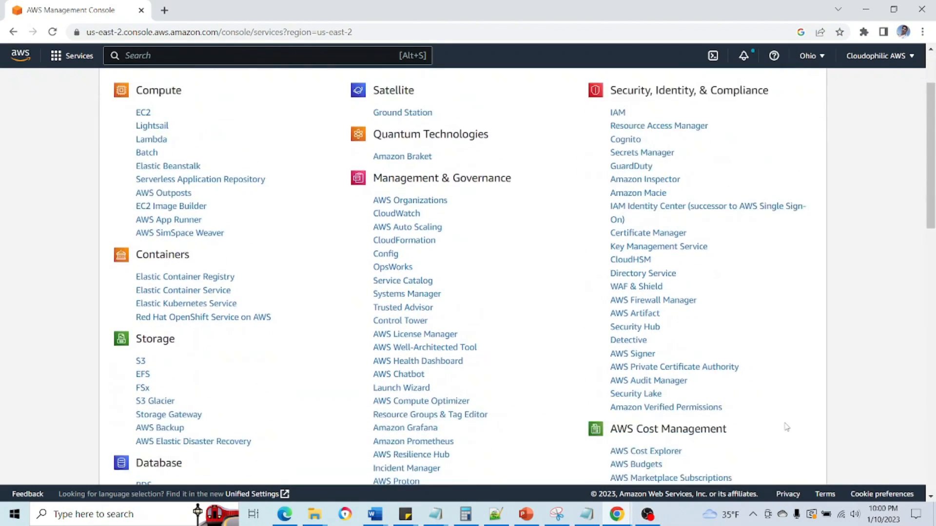
{"action": "scroll", "coordinate": [786, 426], "scroll_direction": "down", "scroll_amount": 1}
{"action": "scroll", "coordinate": [786, 427], "scroll_direction": "down", "scroll_amount": 2}
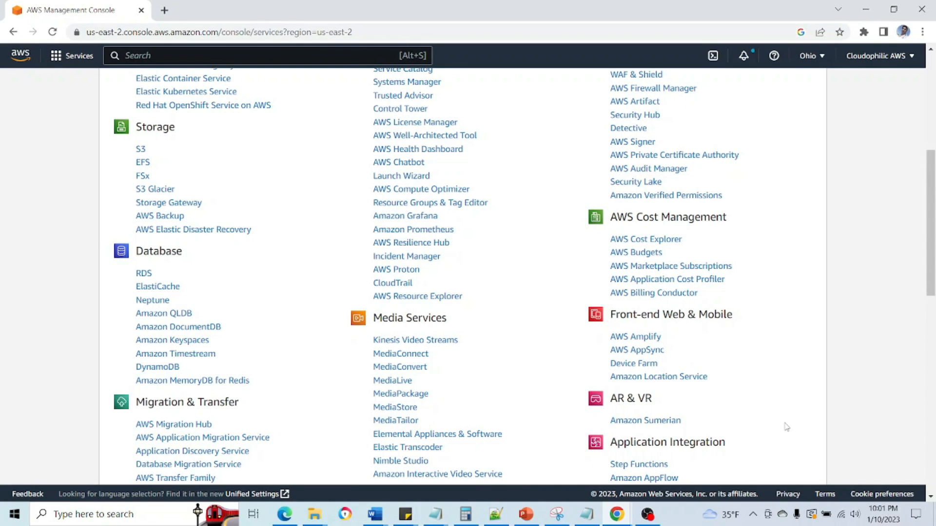
{"action": "scroll", "coordinate": [786, 427], "scroll_direction": "down", "scroll_amount": 1}
{"action": "scroll", "coordinate": [787, 427], "scroll_direction": "down", "scroll_amount": 1}
{"action": "scroll", "coordinate": [786, 427], "scroll_direction": "down", "scroll_amount": 1}
{"action": "scroll", "coordinate": [786, 427], "scroll_direction": "down", "scroll_amount": 1}
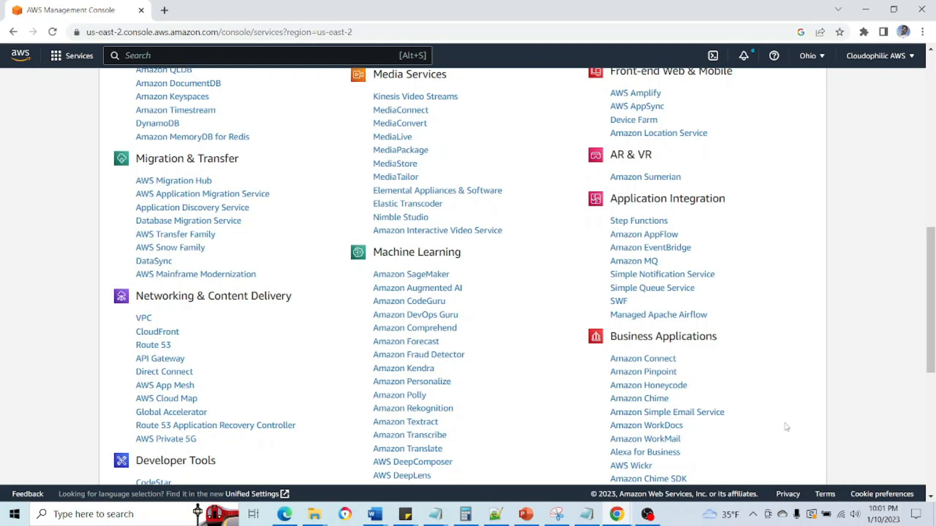
{"action": "scroll", "coordinate": [786, 426], "scroll_direction": "down", "scroll_amount": 1}
{"action": "scroll", "coordinate": [786, 426], "scroll_direction": "down", "scroll_amount": 1}
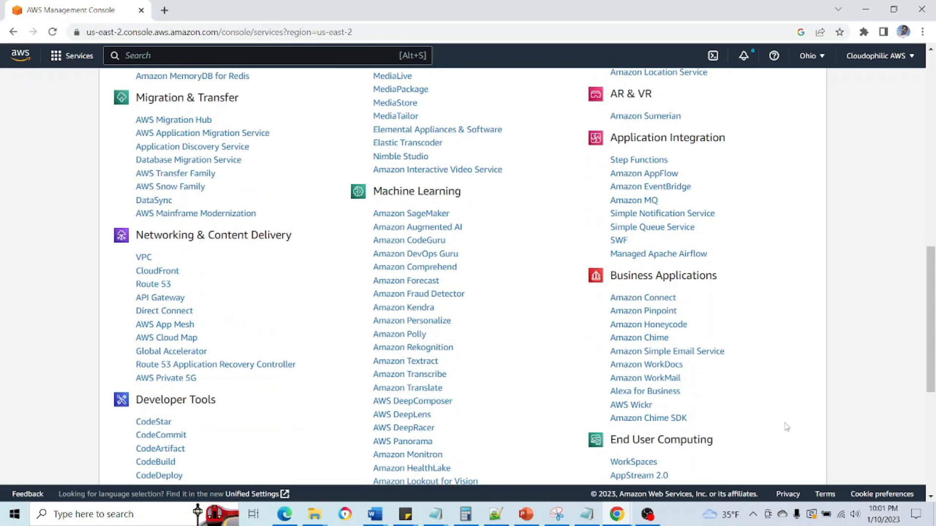
{"action": "scroll", "coordinate": [787, 427], "scroll_direction": "down", "scroll_amount": 1}
{"action": "scroll", "coordinate": [786, 426], "scroll_direction": "down", "scroll_amount": 1}
{"action": "scroll", "coordinate": [786, 426], "scroll_direction": "down", "scroll_amount": 1}
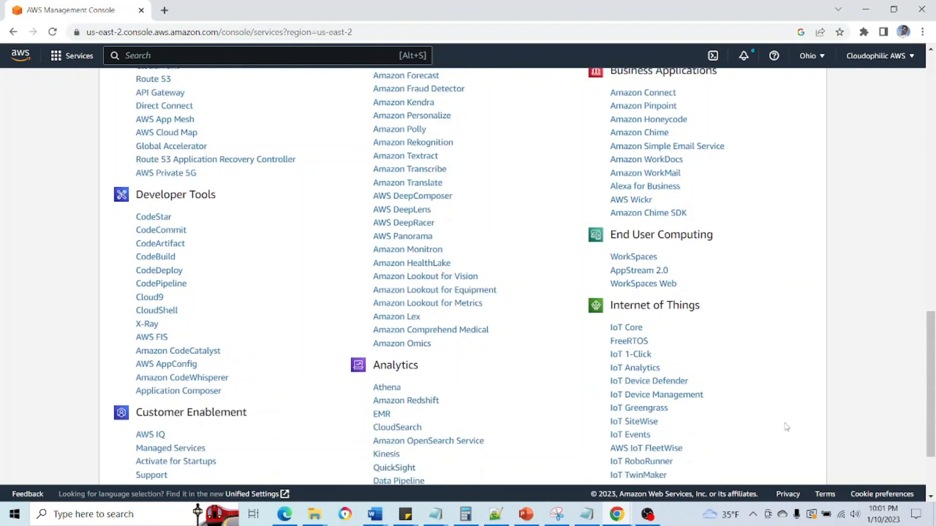